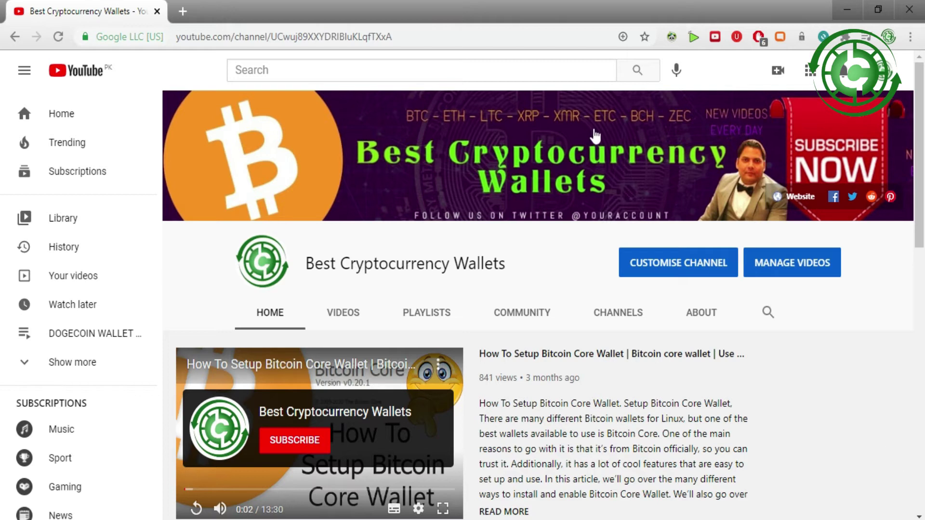
- Go to my.dogechain.info in a new browser tab
left_click(182, 11)
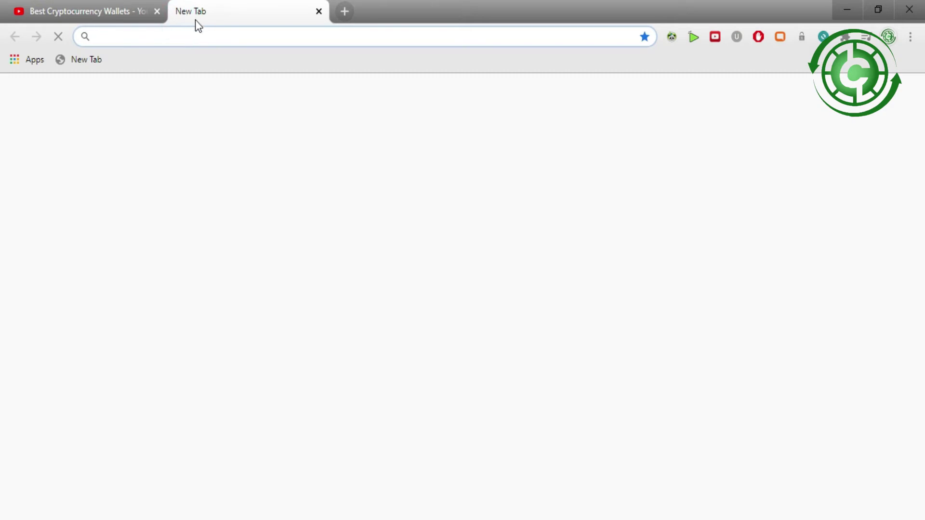
type("my")
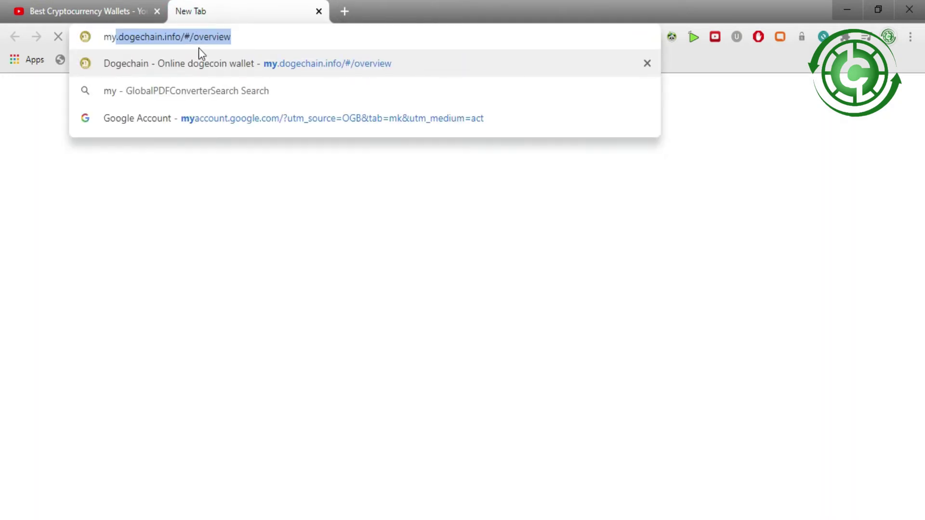
left_click(202, 63)
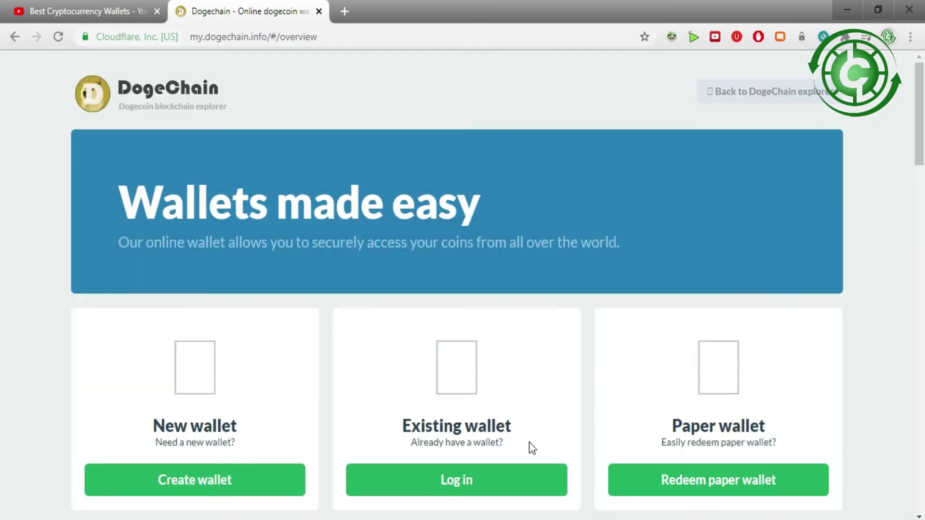
- Log in to the existing wallet with the saved login details
left_click(442, 489)
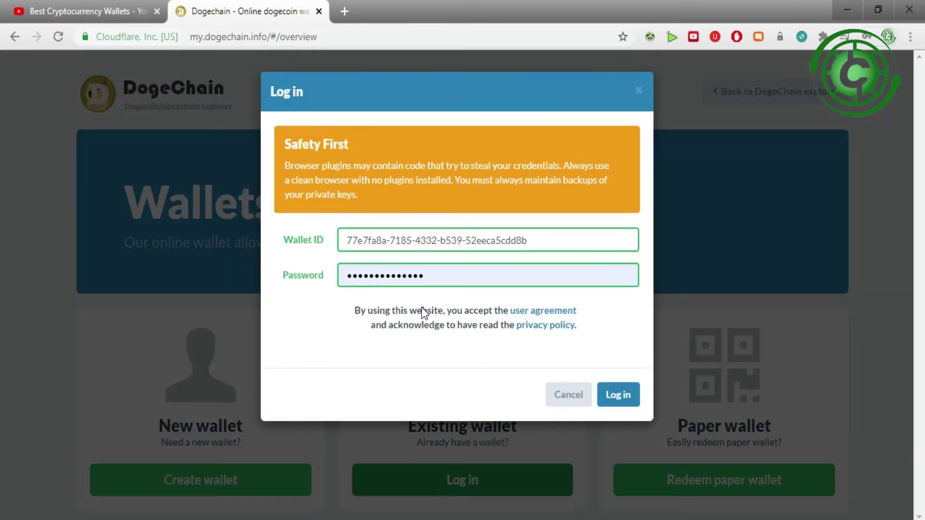
left_click(620, 380)
left_click(617, 395)
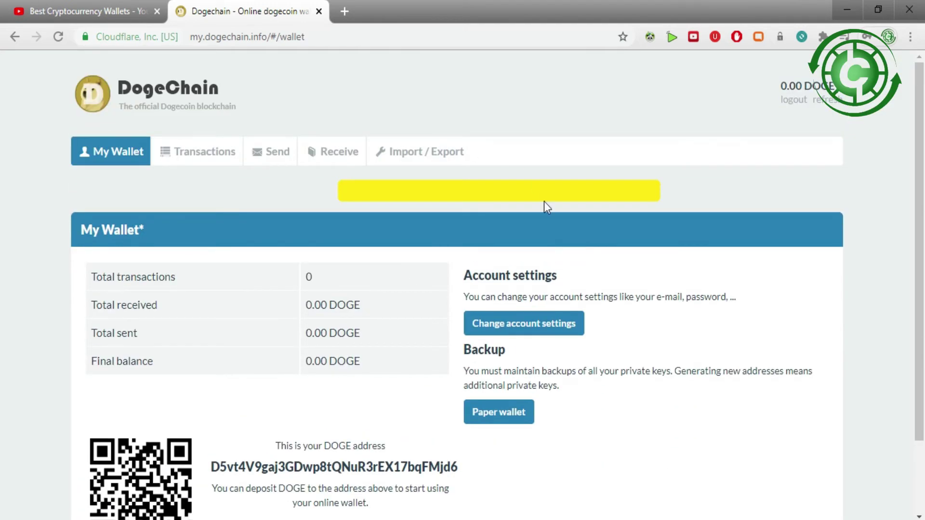
scroll(3, 176, "down", 2)
scroll(3, 286, "up", 2)
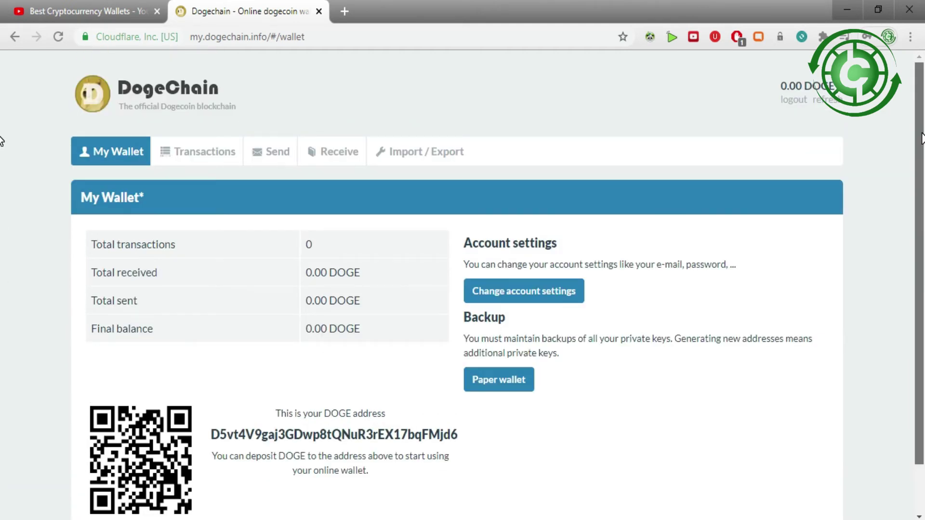
left_click(344, 157)
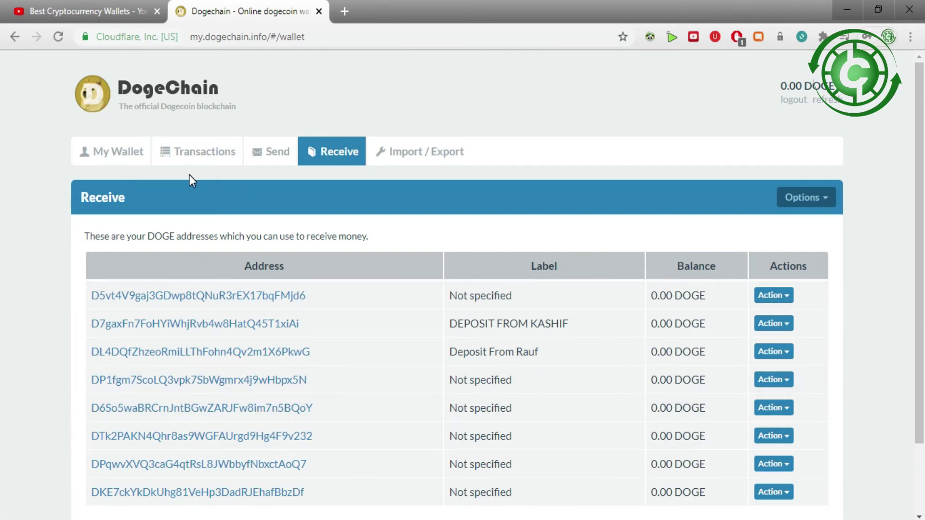
left_click(118, 158)
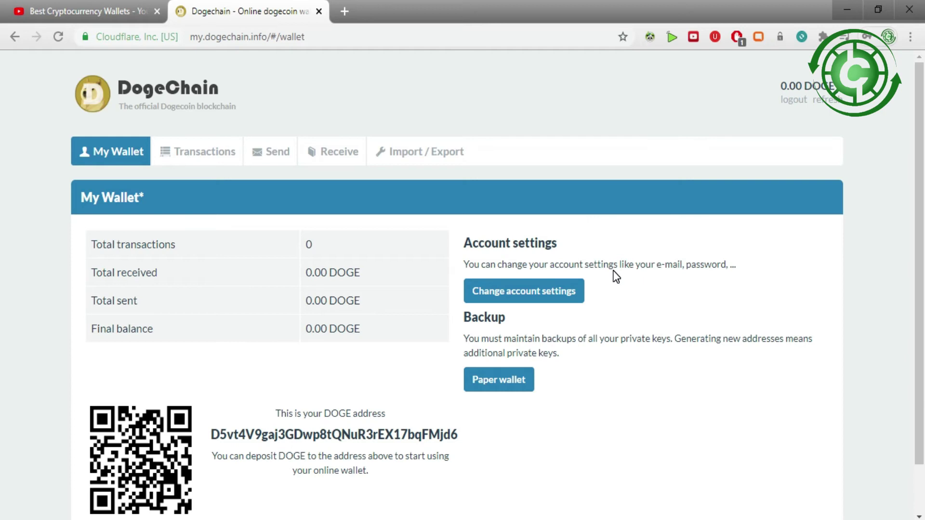
- Go to the Two-factor authentication page under Change account settings
left_click(547, 294)
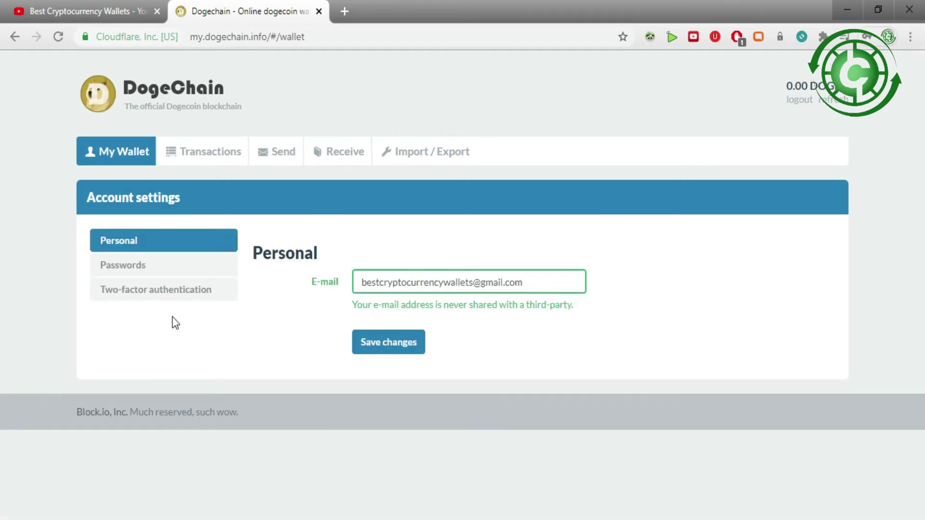
left_click(169, 291)
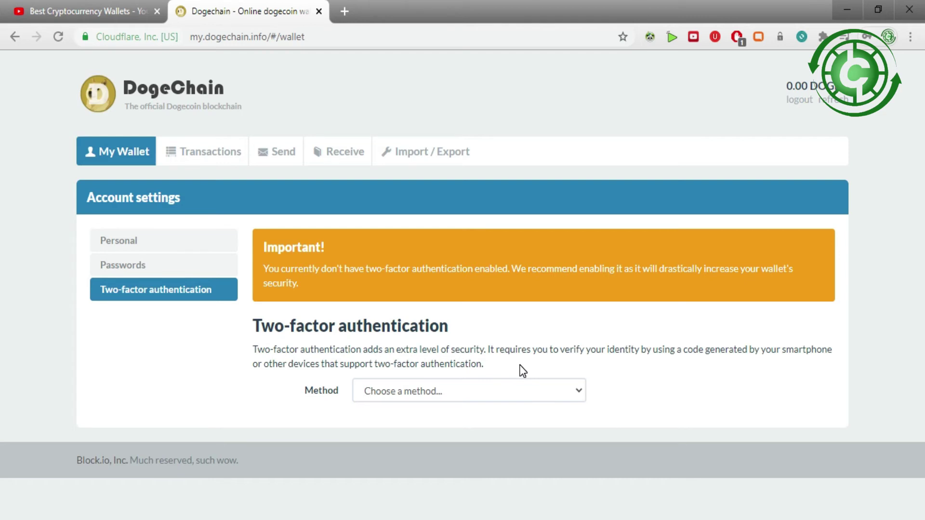
- Choose Google Authenticator as the method and bring up its QR code and Token field
left_click(580, 391)
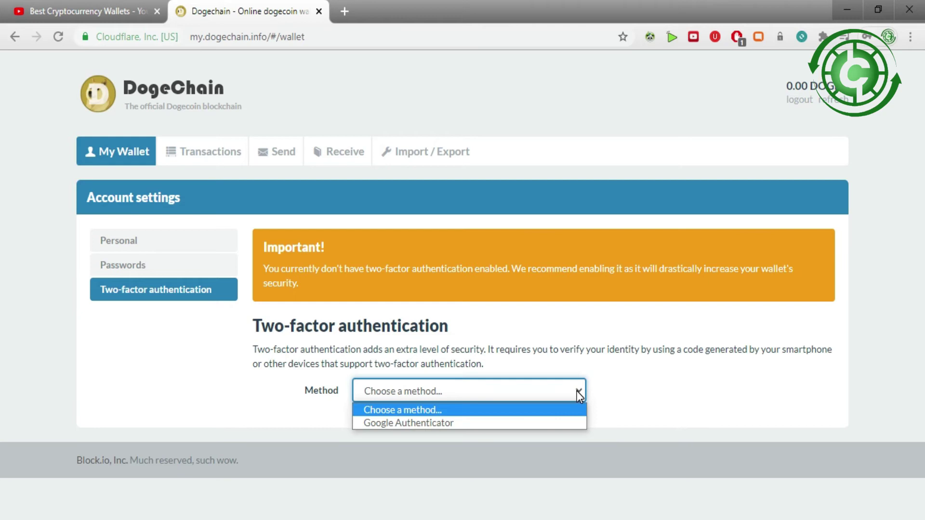
left_click(455, 423)
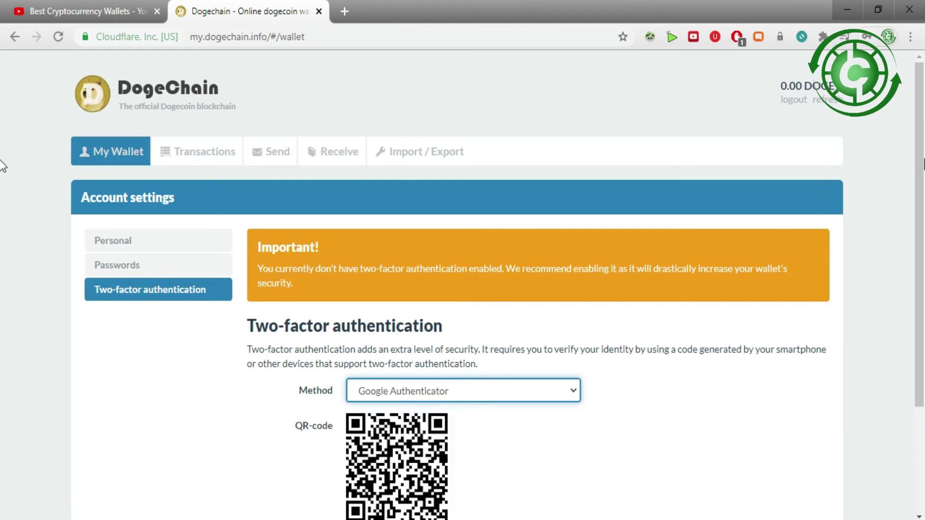
scroll(4, 241, "down", 3)
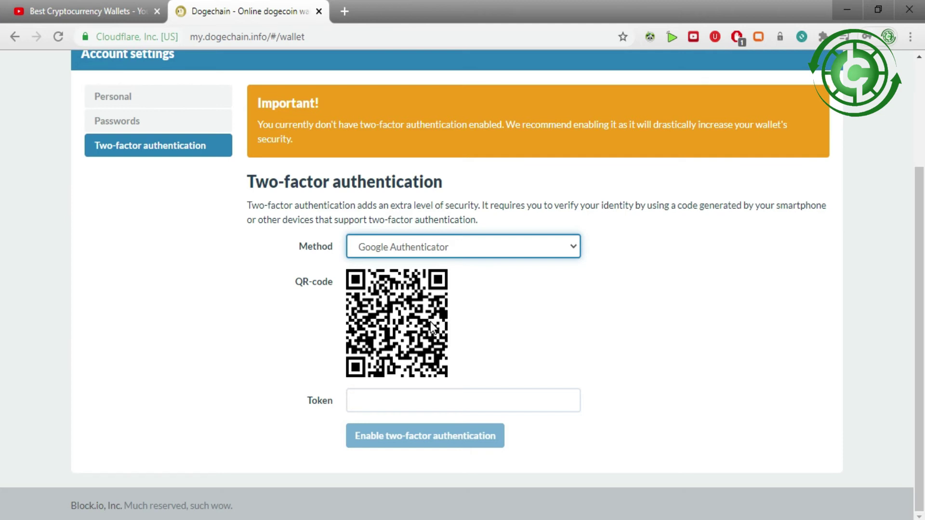
left_click(375, 403)
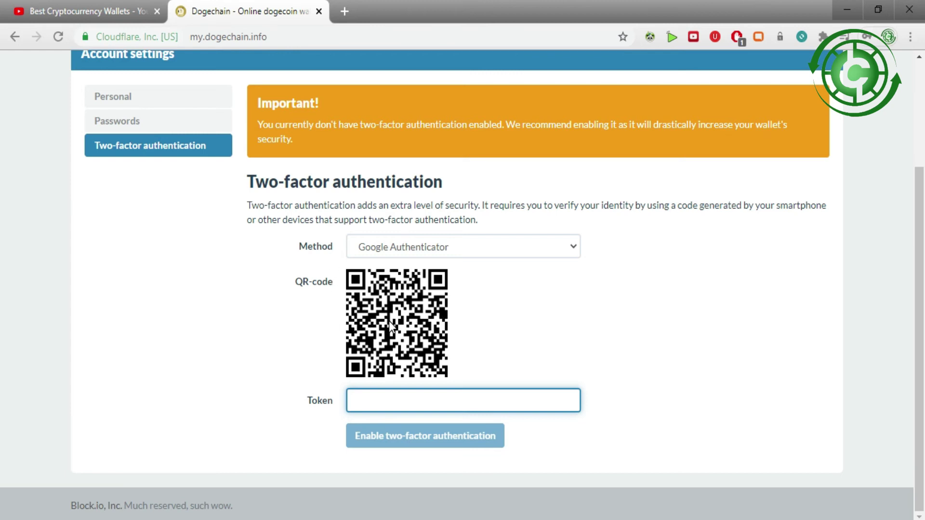
- Enter the current Google Authenticator code as the token and enable two-factor authentication
left_click(371, 403)
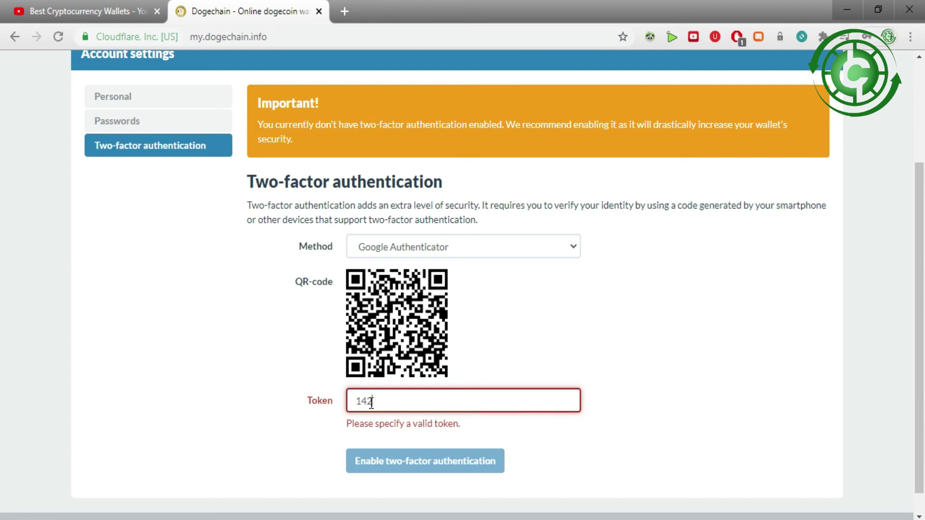
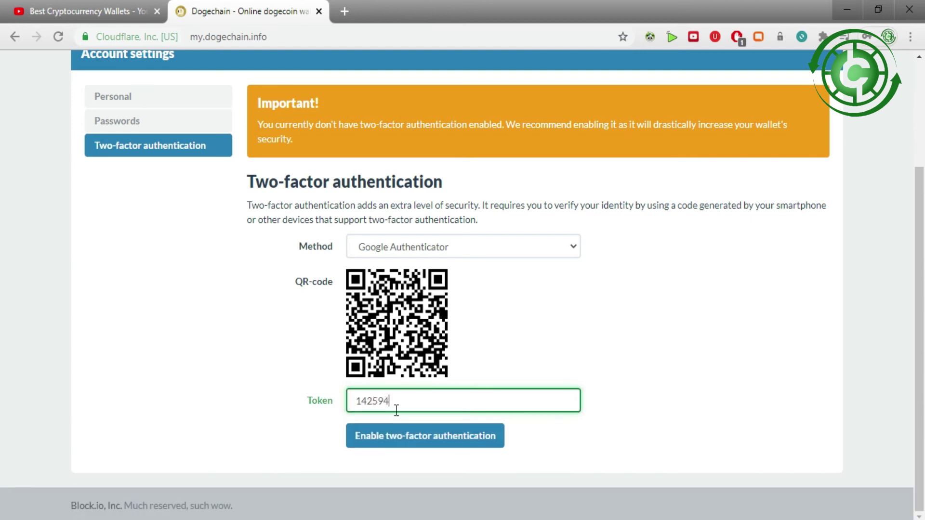
left_click(428, 437)
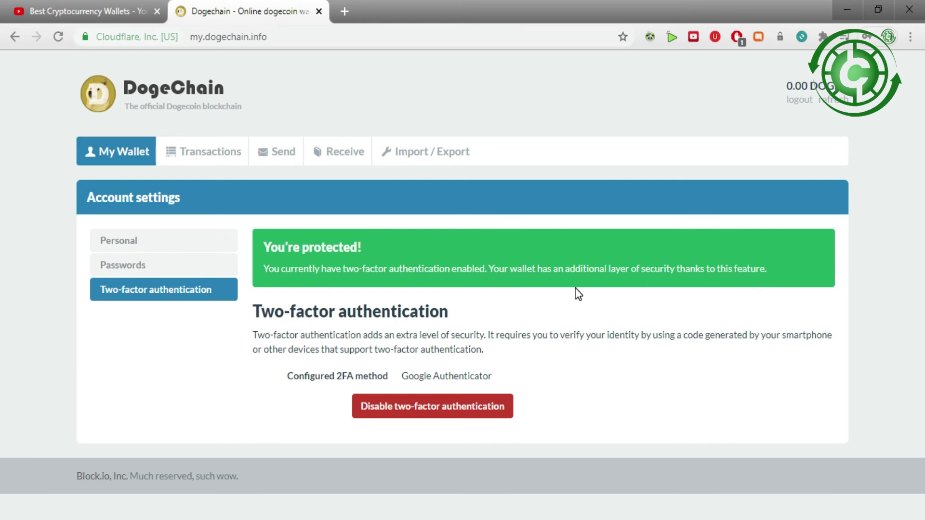
- Log out, then log back in with the saved wallet login details
left_click(798, 102)
scroll(705, 287, "down", 4)
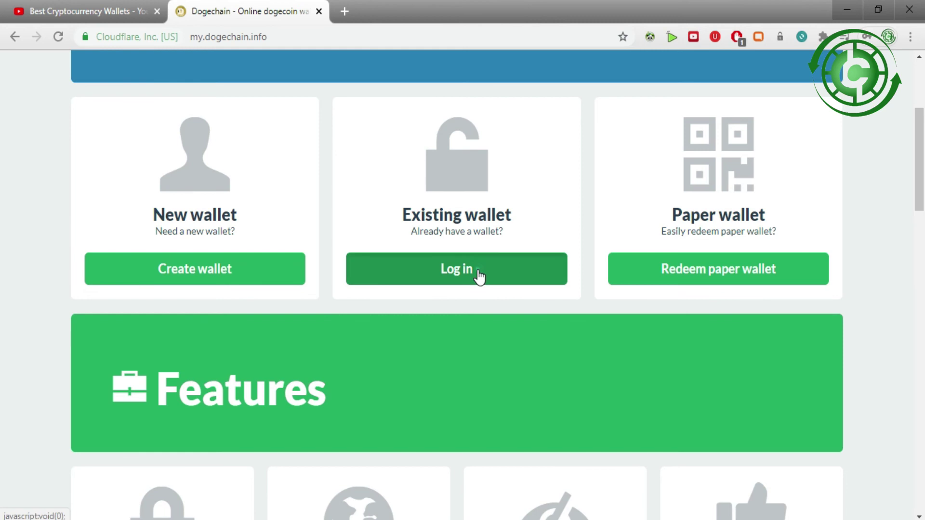
left_click(479, 274)
left_click(480, 275)
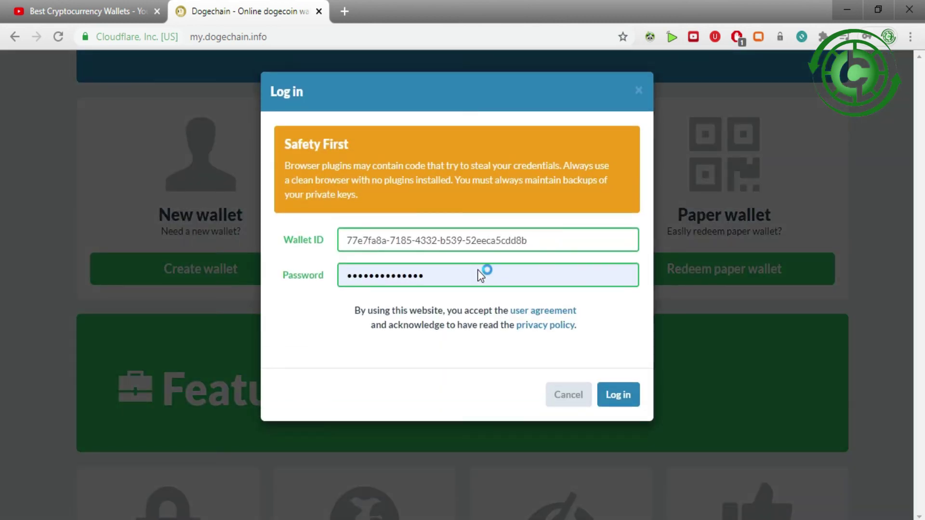
left_click(621, 394)
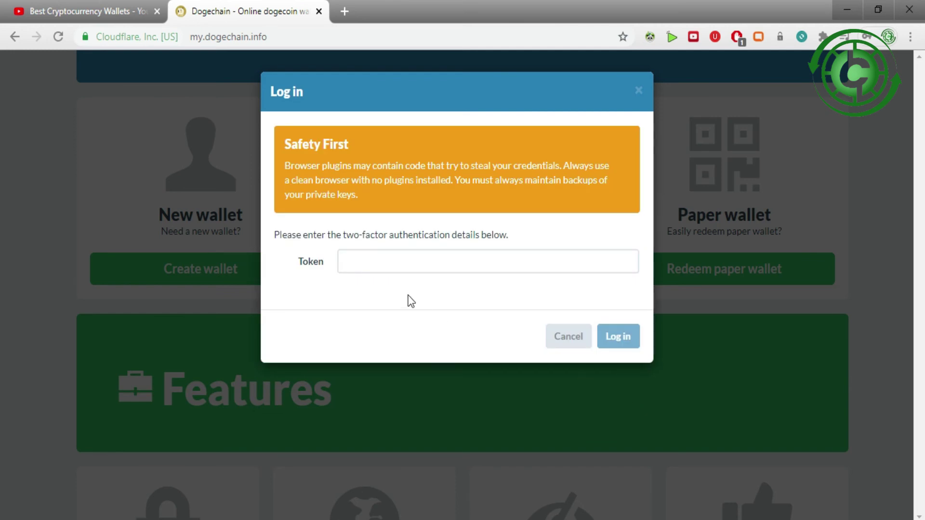
- Pass the two-factor check with the current authenticator code to reach My Wallet
left_click(405, 262)
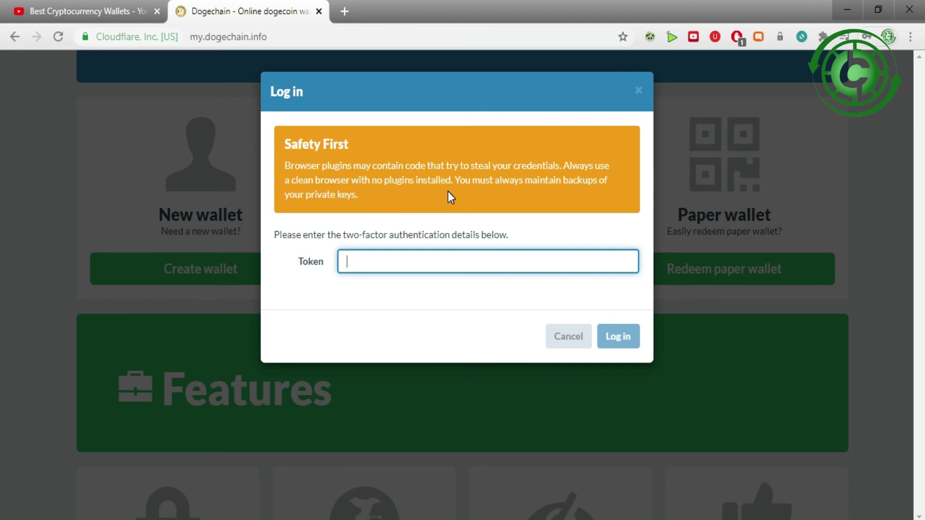
left_click(377, 265)
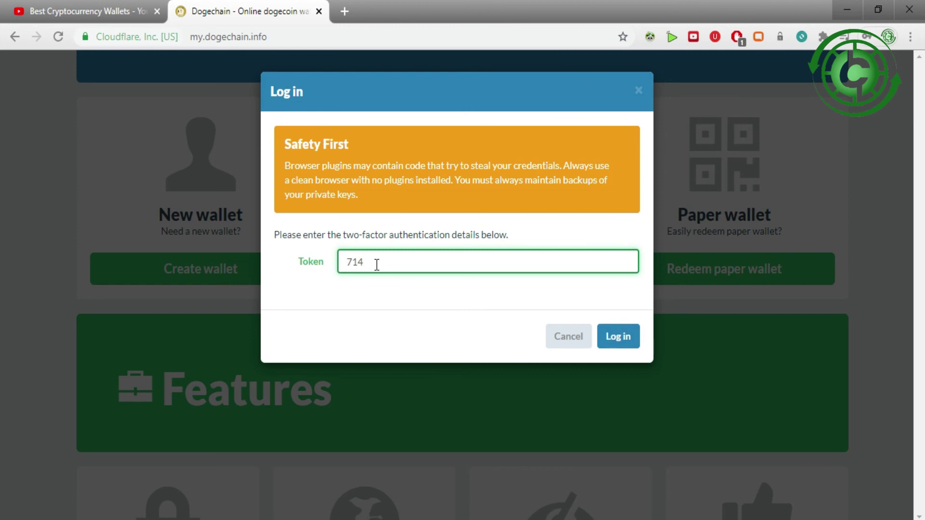
left_click(621, 337)
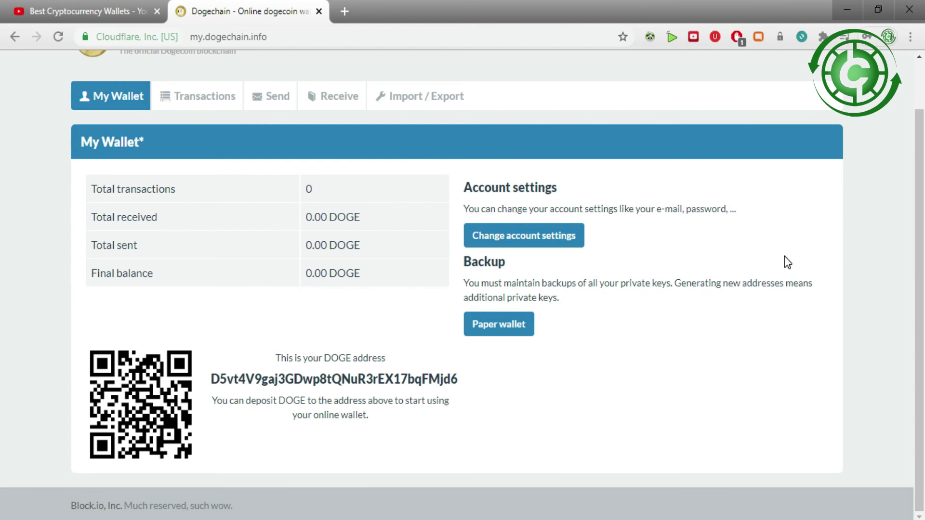
- Disable two-factor authentication on the account settings' Two-factor authentication page
scroll(2, 298, "up", 1)
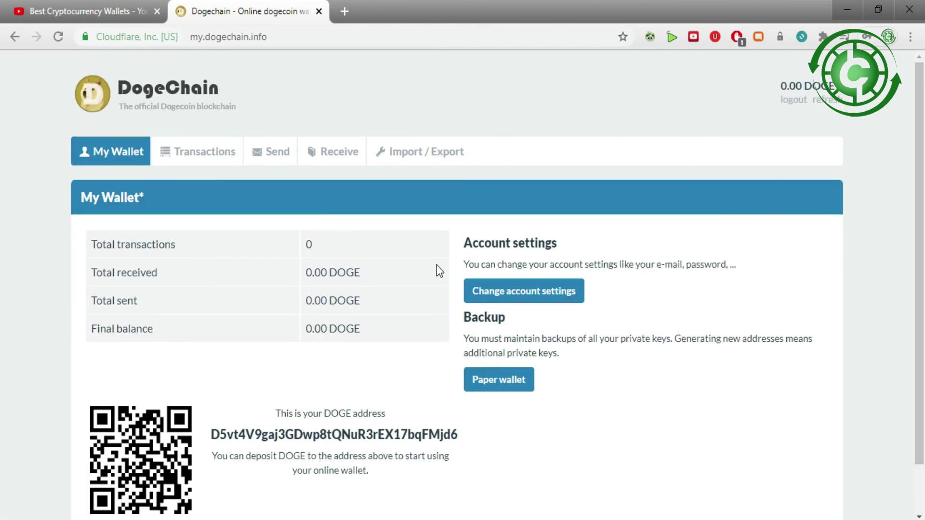
scroll(2, 195, "down", 1)
scroll(2, 195, "up", 1)
left_click(511, 292)
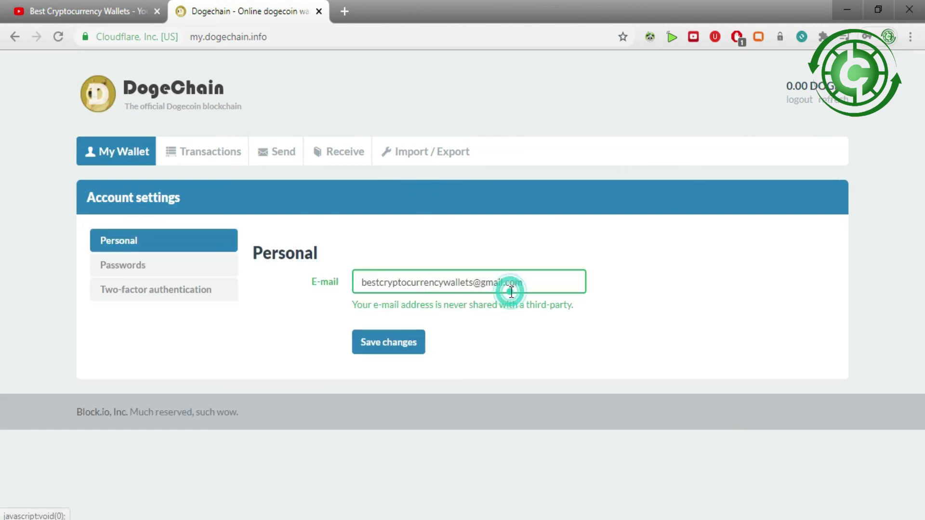
left_click(137, 289)
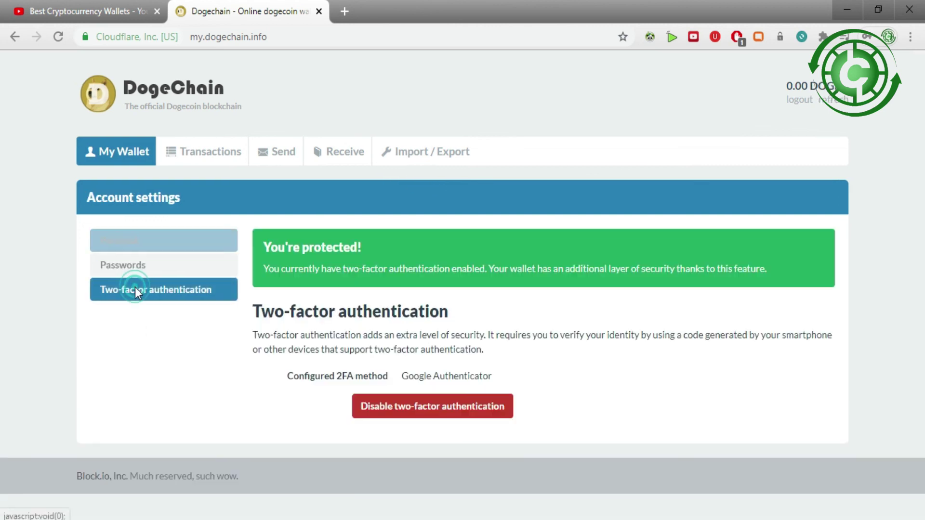
left_click(437, 405)
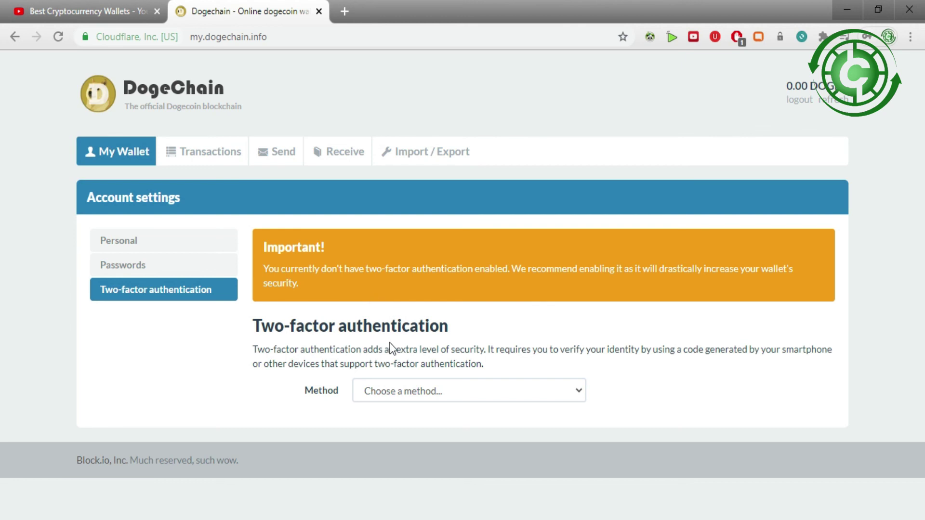
- Log out and back in with saved details, with no token prompt, then switch to YouTube
left_click(800, 101)
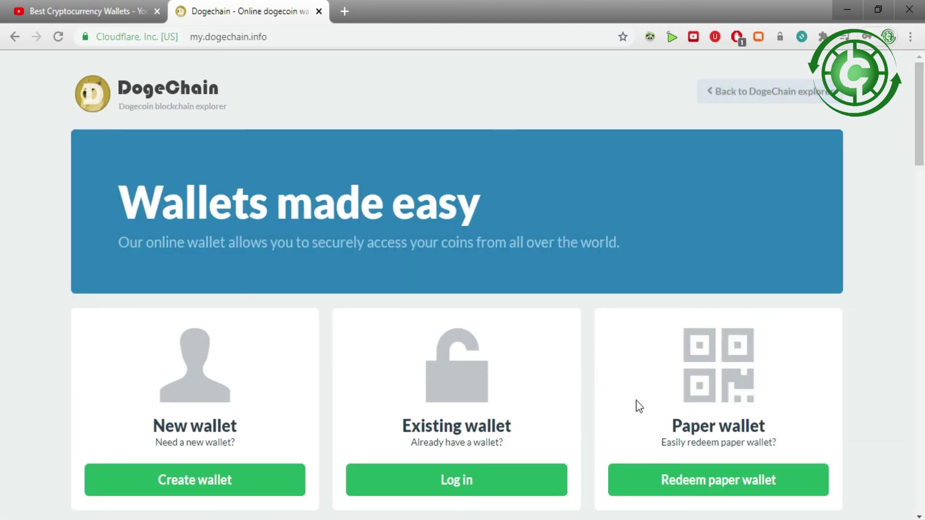
left_click(452, 480)
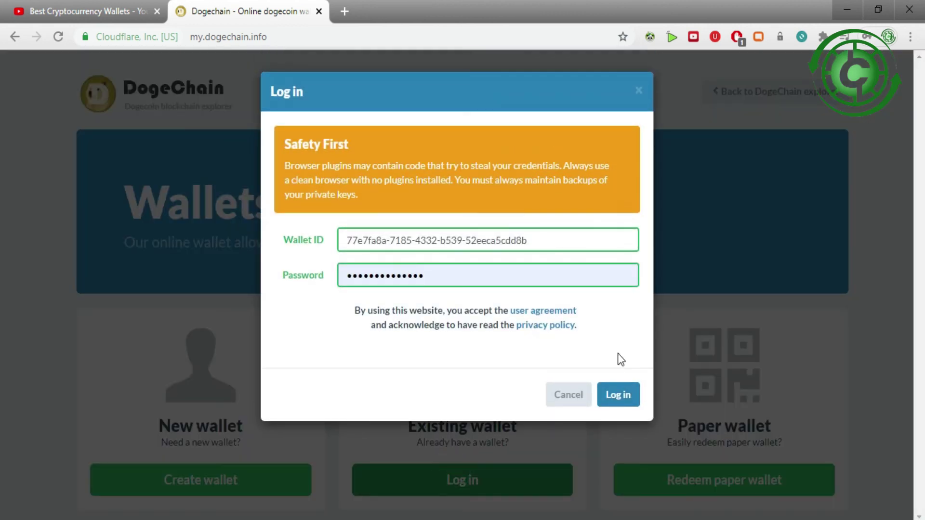
left_click(619, 395)
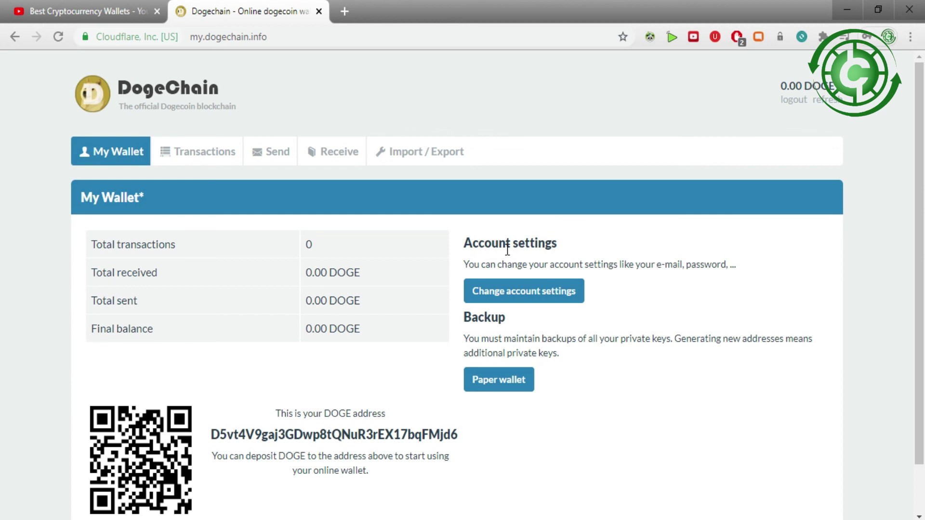
left_click(54, 6)
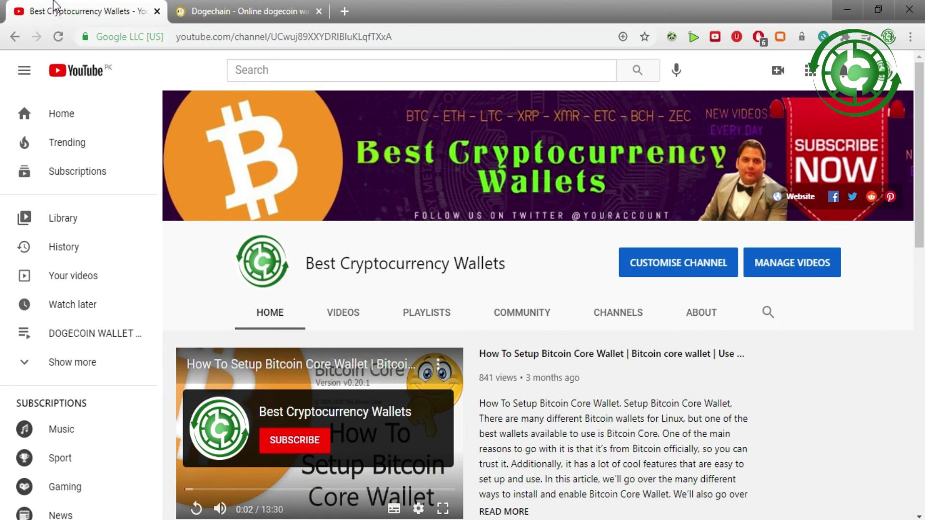